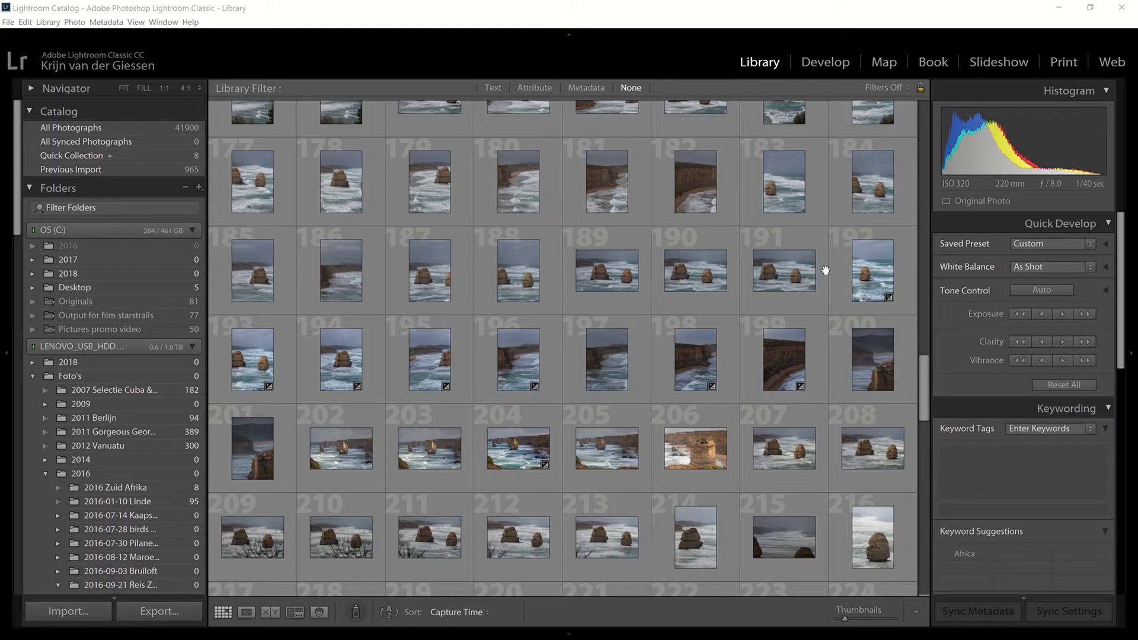
Step: Select the seven overlapping coast photos numbered 192 to 196, 198 and 199 in the grid and open them for developing
click(865, 283)
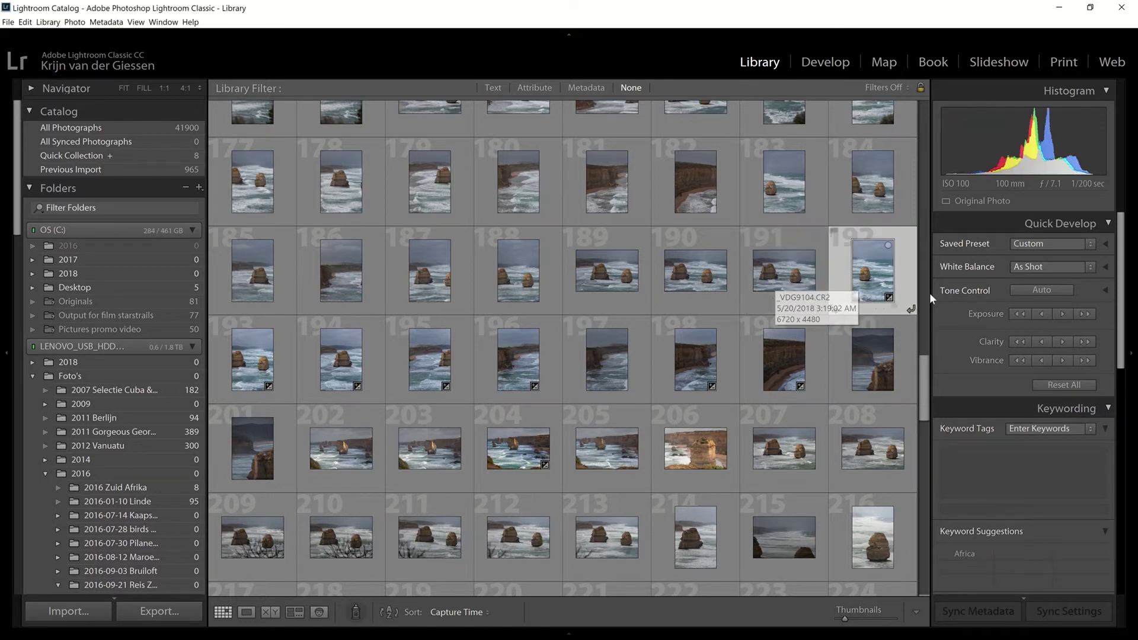
ctrl+click(270, 374)
ctrl+click(345, 372)
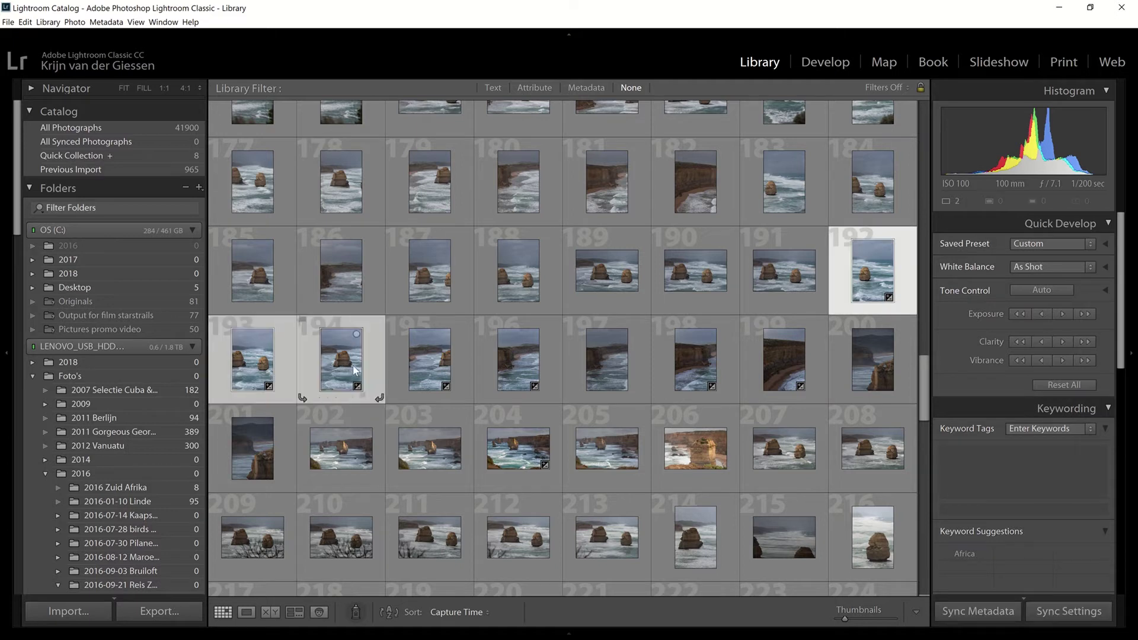
ctrl+click(428, 364)
ctrl+click(505, 368)
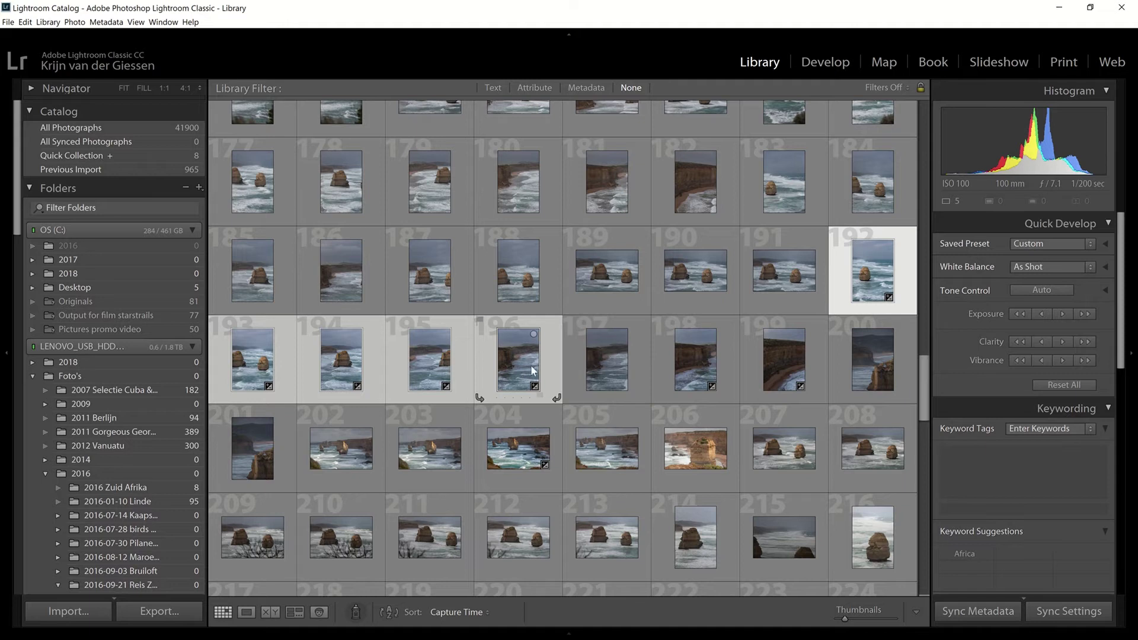
ctrl+click(681, 371)
ctrl+click(789, 385)
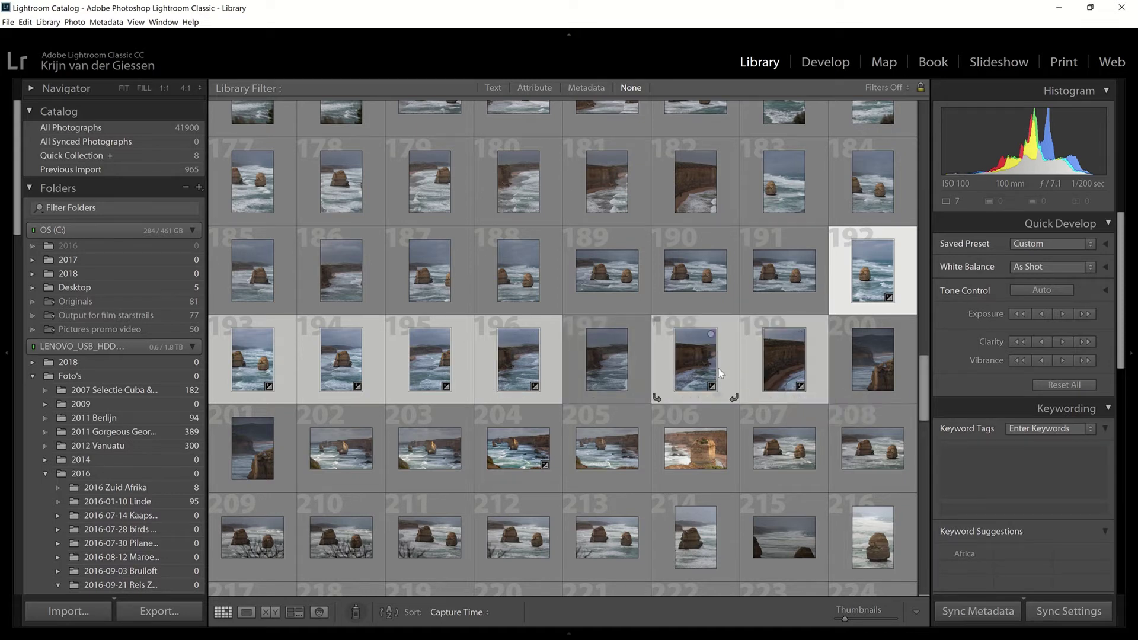
click(826, 70)
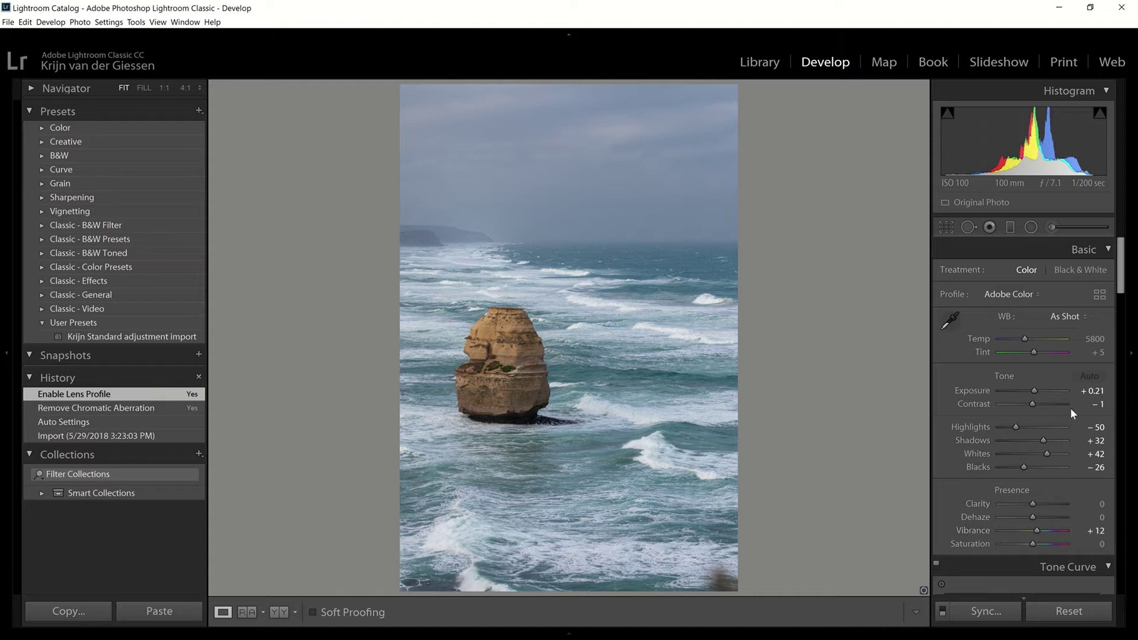
Step: Compare the sea stack photo with and without lens profile corrections, and review the Lens Corrections and Transform settings
drag(1120, 256, 1112, 435)
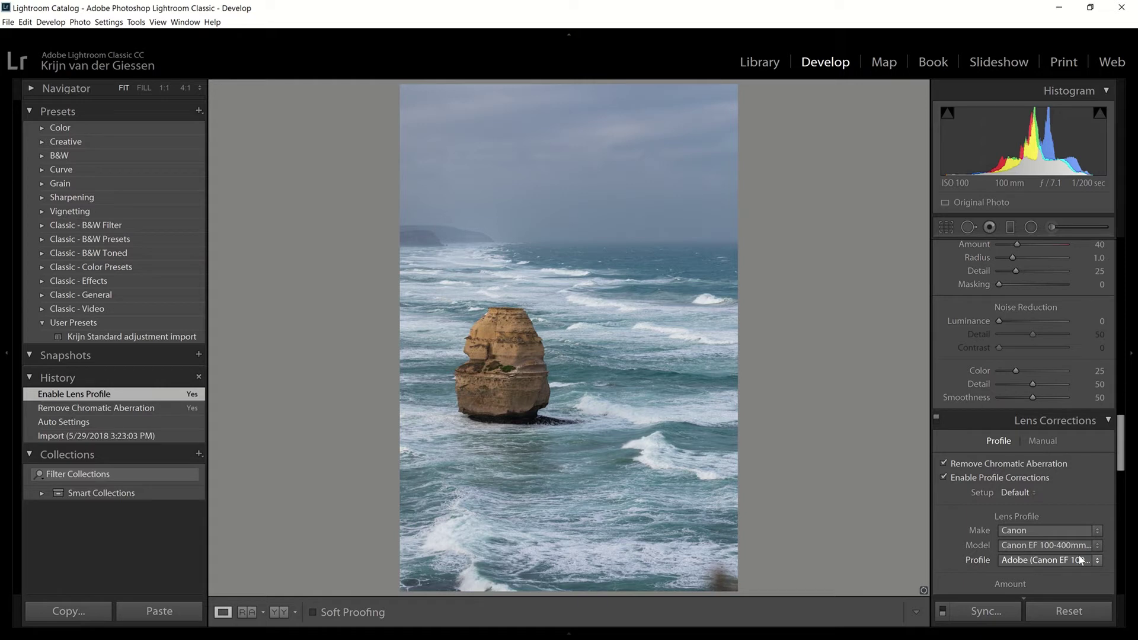
click(944, 479)
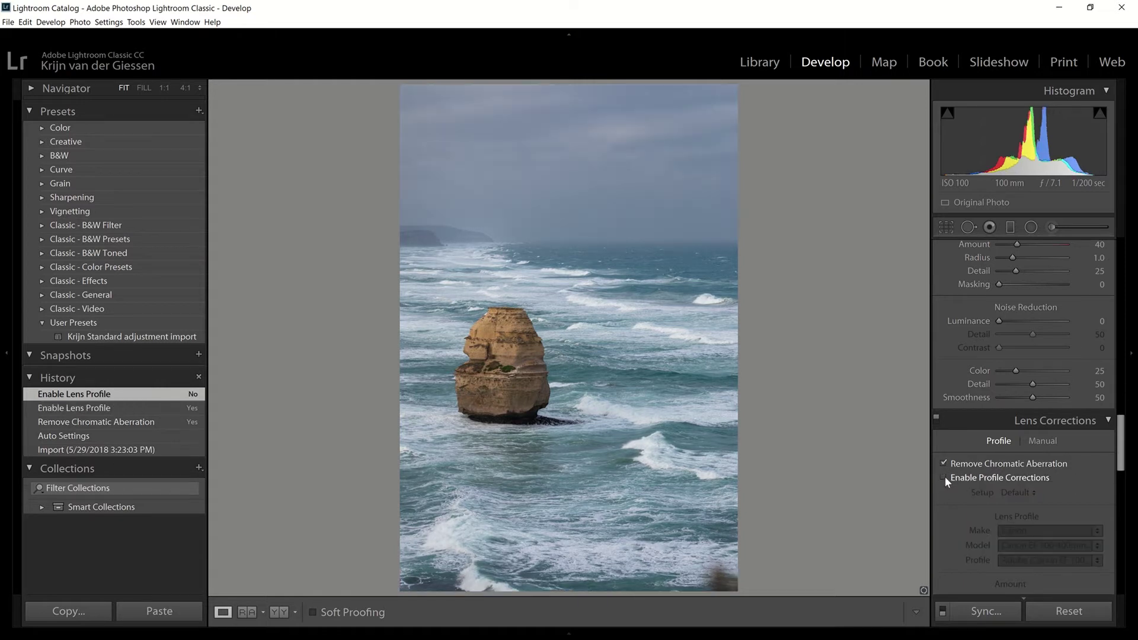
click(944, 477)
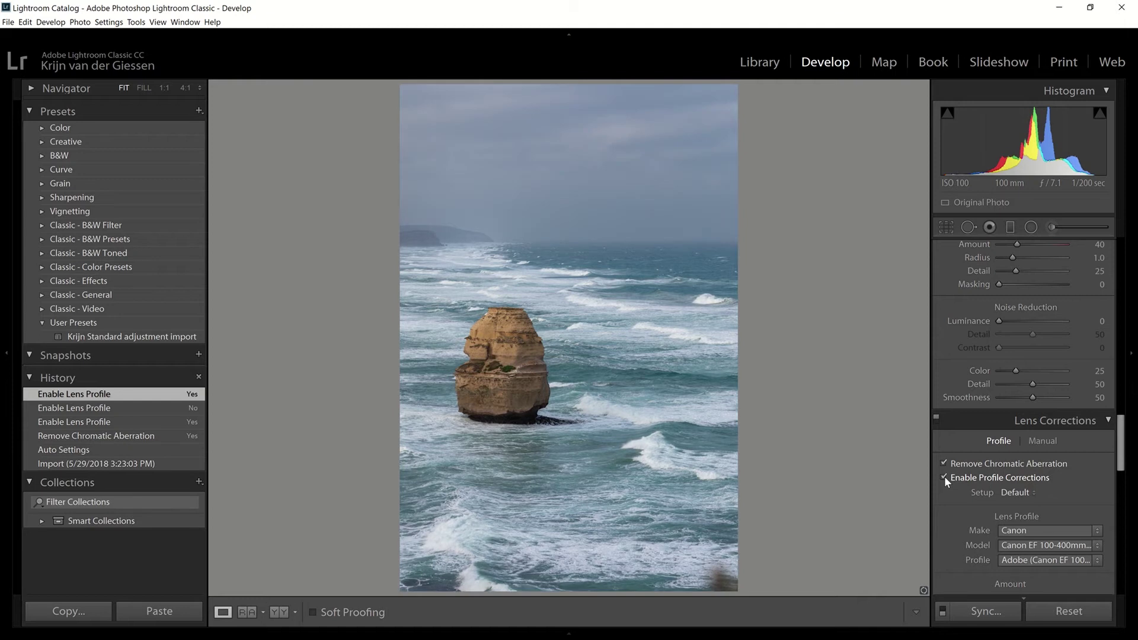
click(944, 477)
click(944, 476)
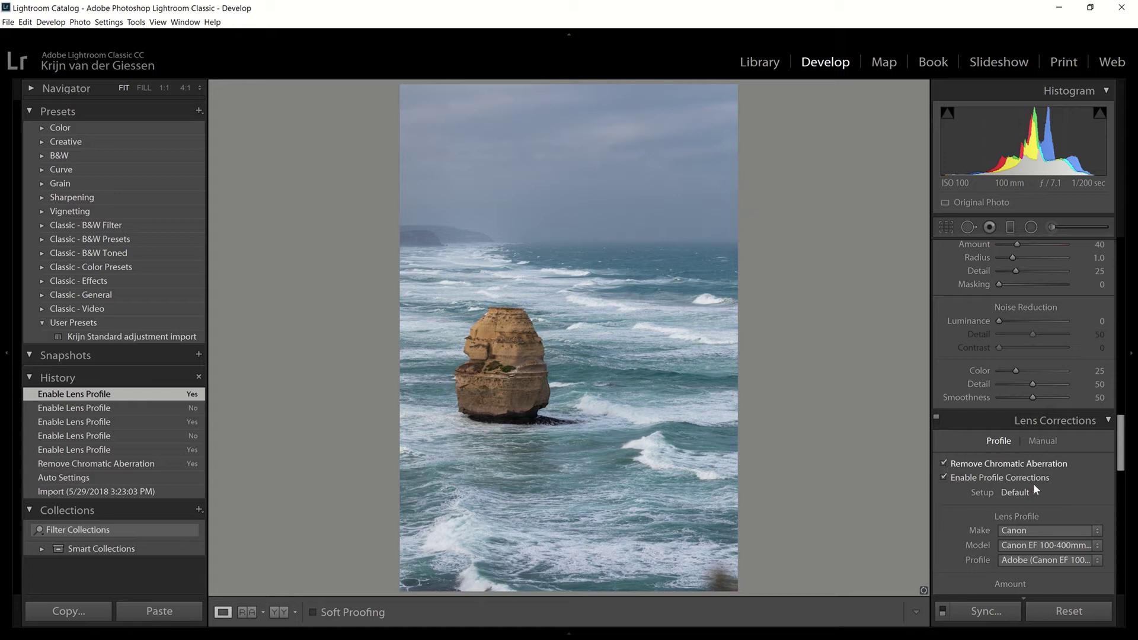
drag(1119, 426, 1119, 442)
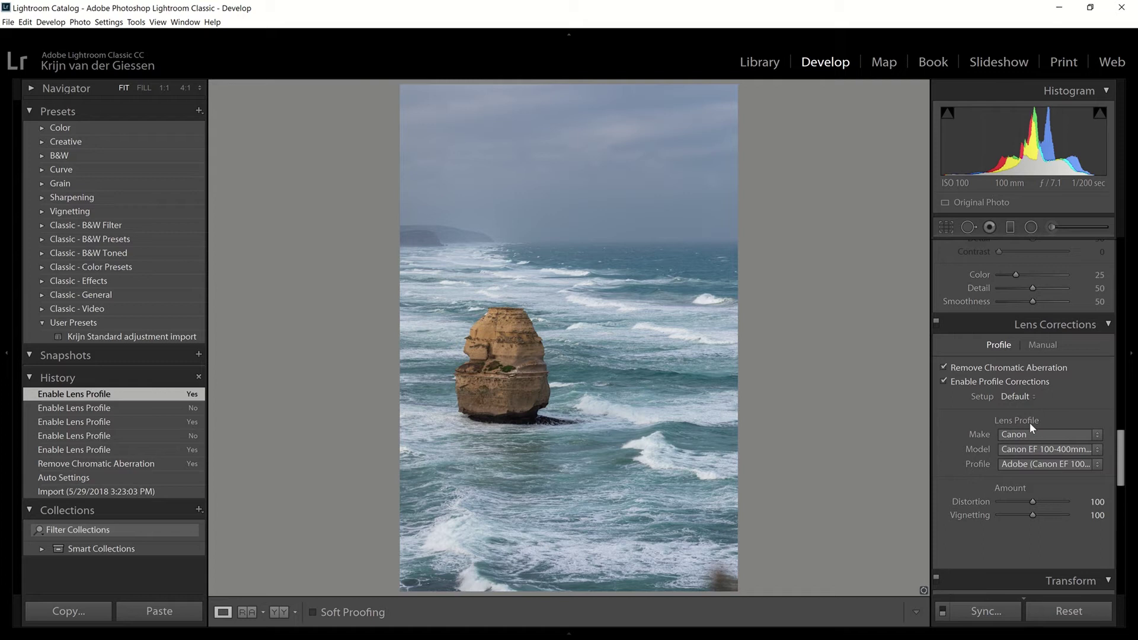
drag(1120, 449, 1118, 488)
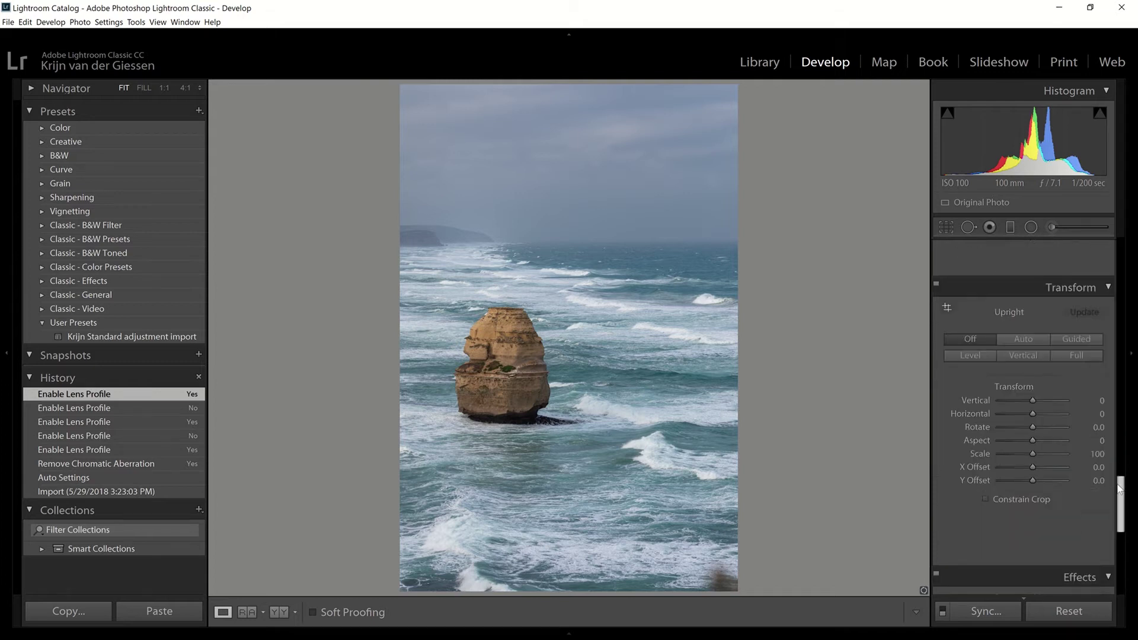
scroll(1104, 305, up, 15)
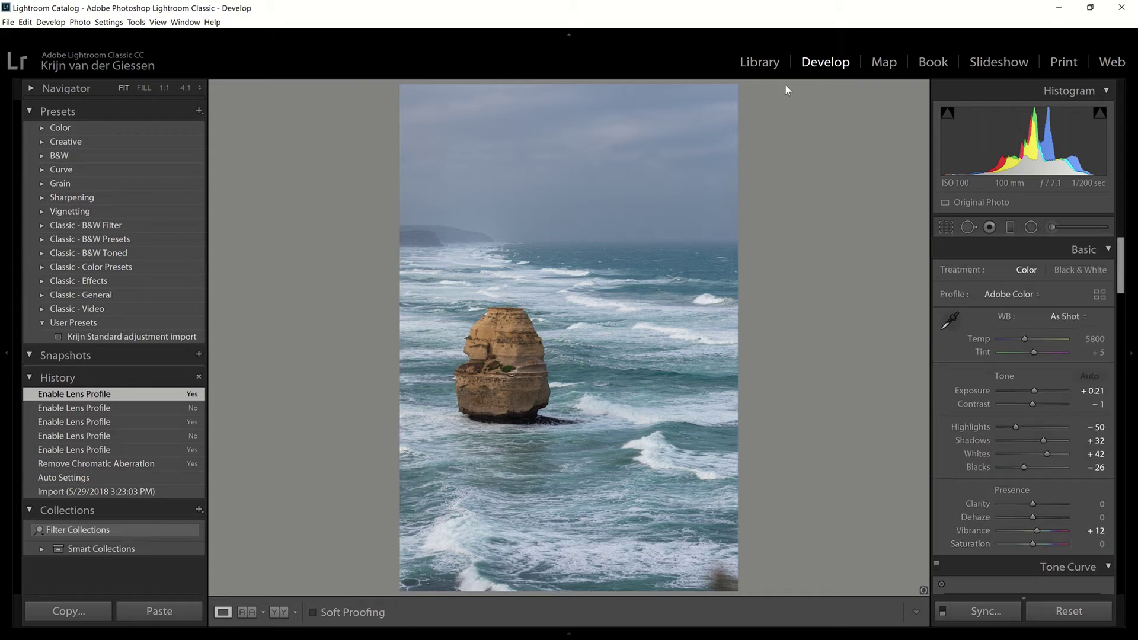
Step: Synchronize the active photo's develop settings to all seven selected photos, leaving Crop excluded
mouse_move(595, 636)
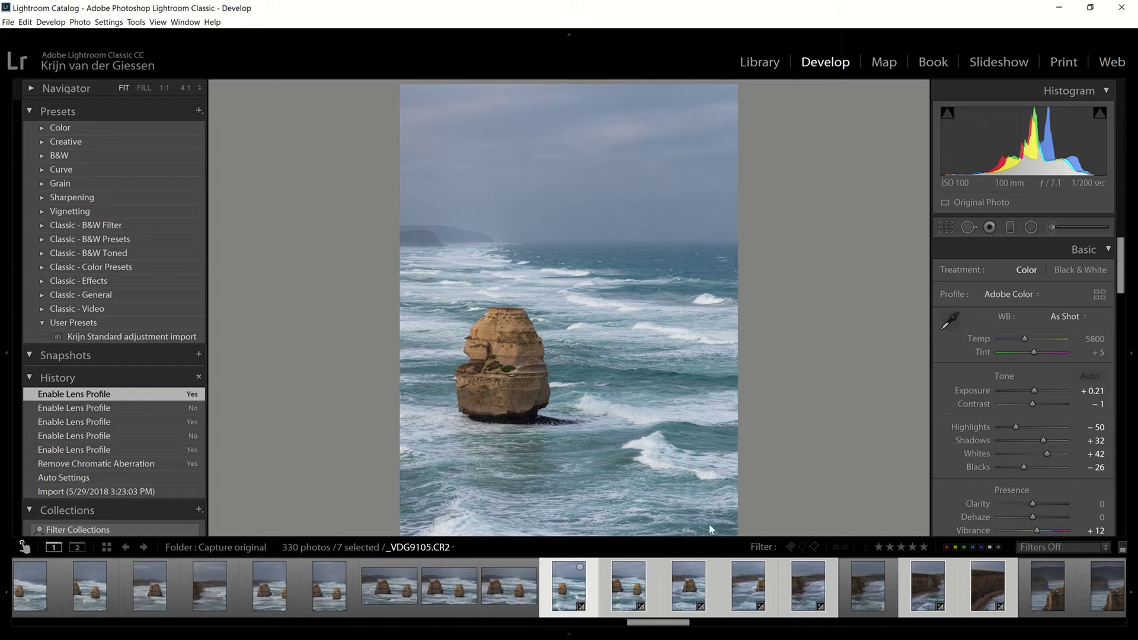
mouse_move(985, 634)
key(F6)
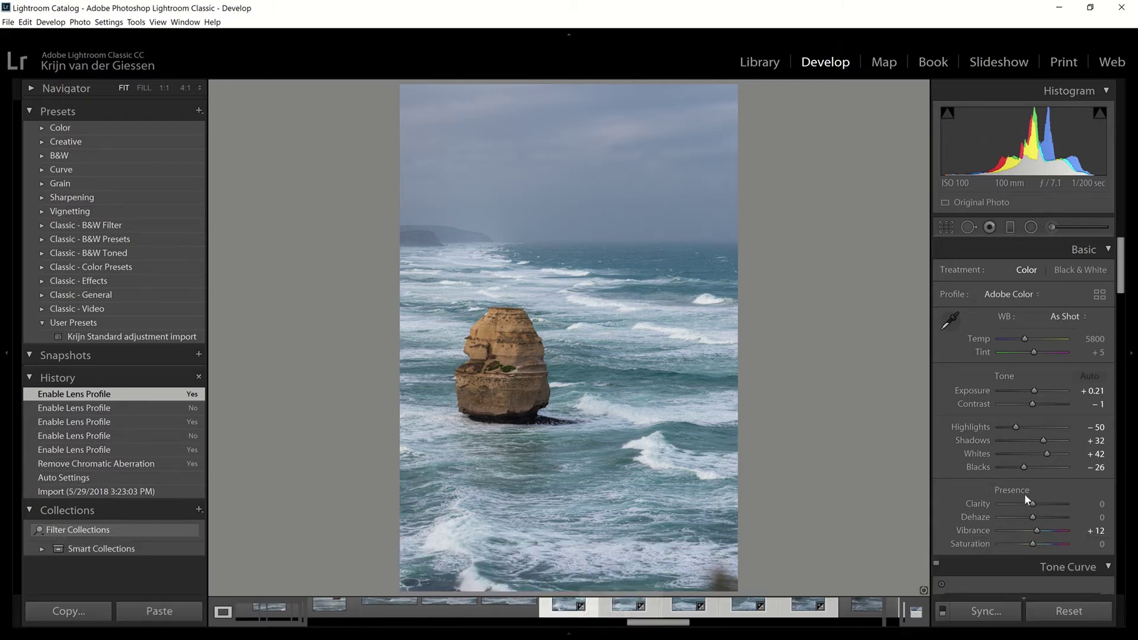
click(983, 614)
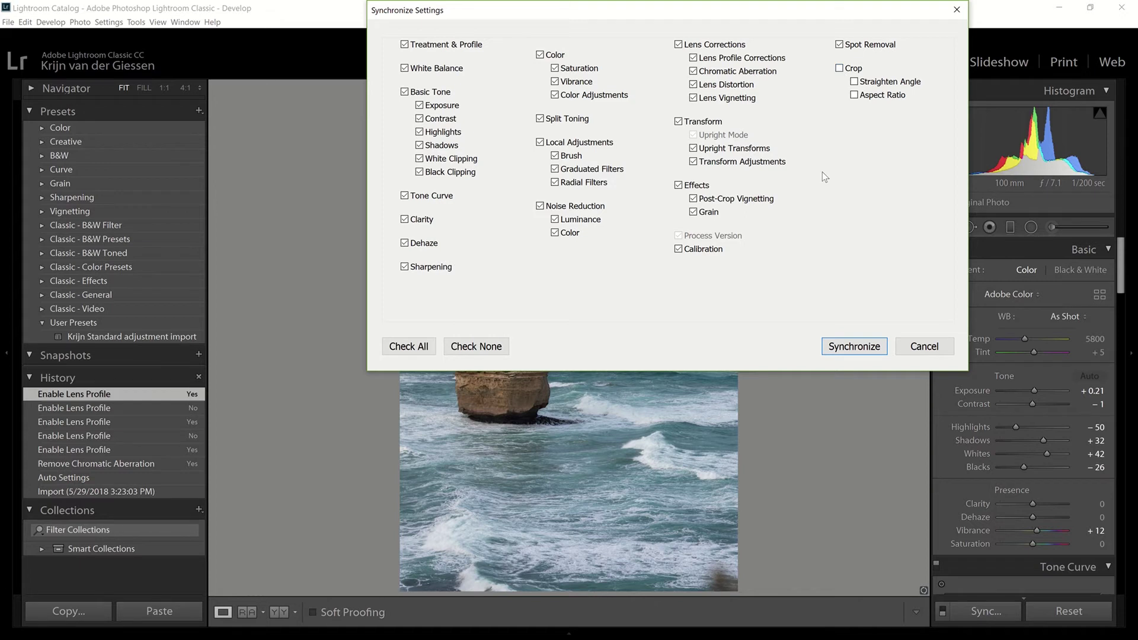
click(857, 350)
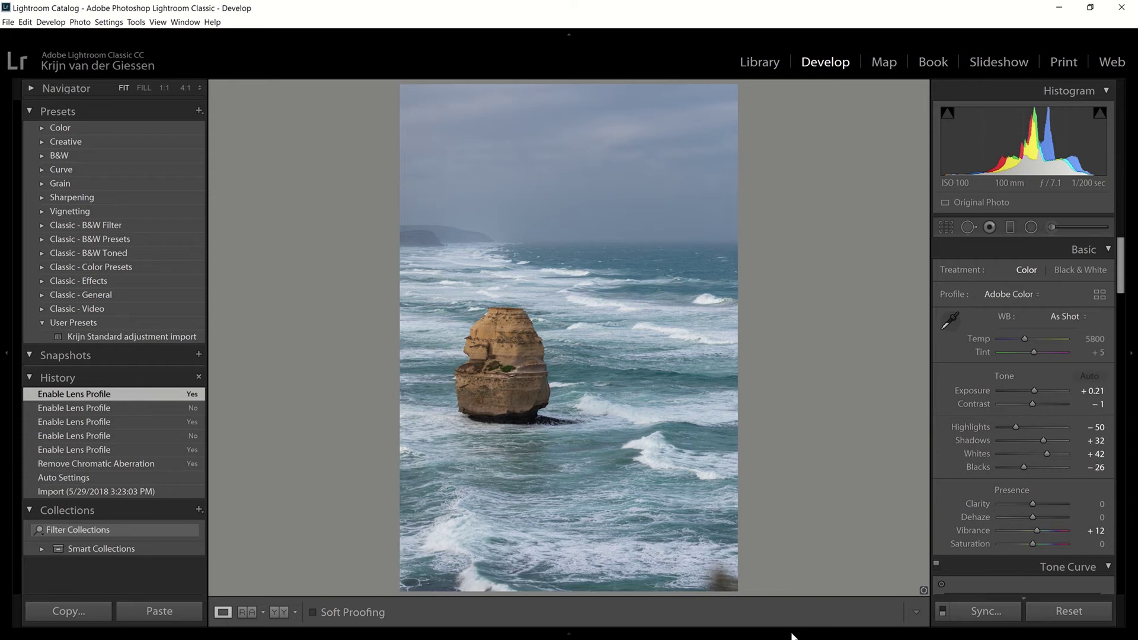
Step: Send the seven selected photos to Merge to Panorama in Photoshop, ignoring the defective monitor profile
mouse_move(793, 633)
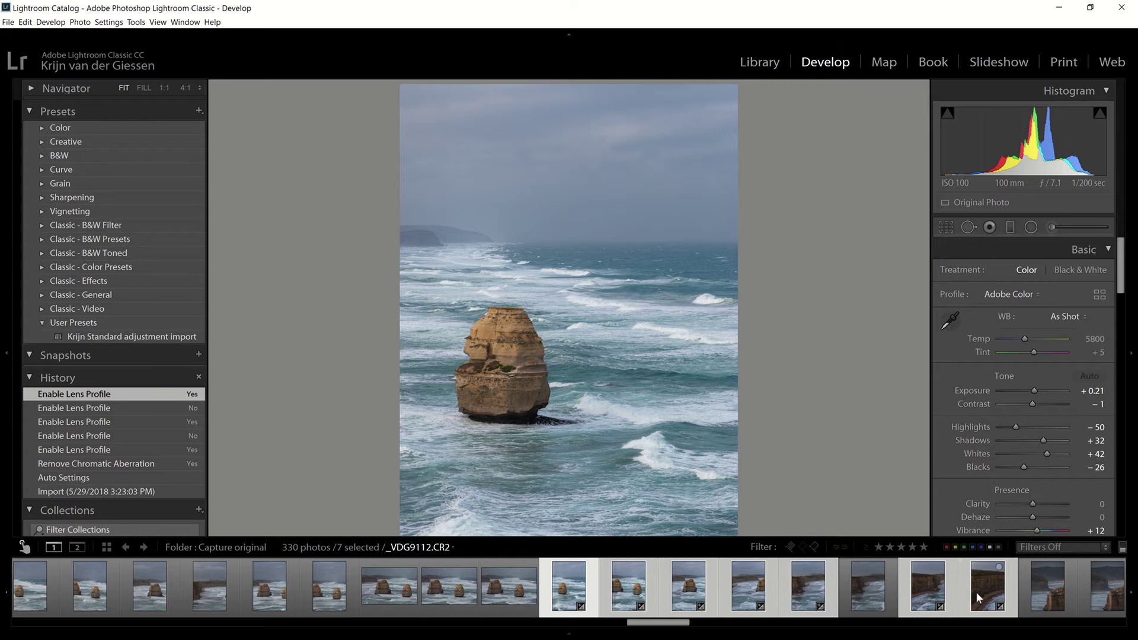
right_click(637, 591)
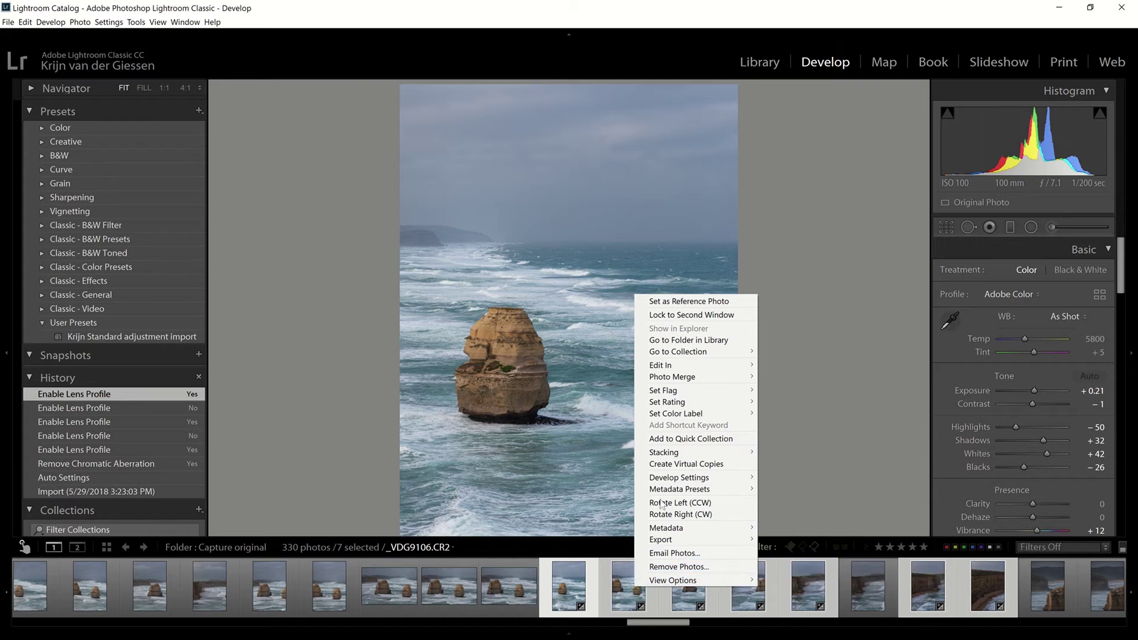
mouse_move(660, 372)
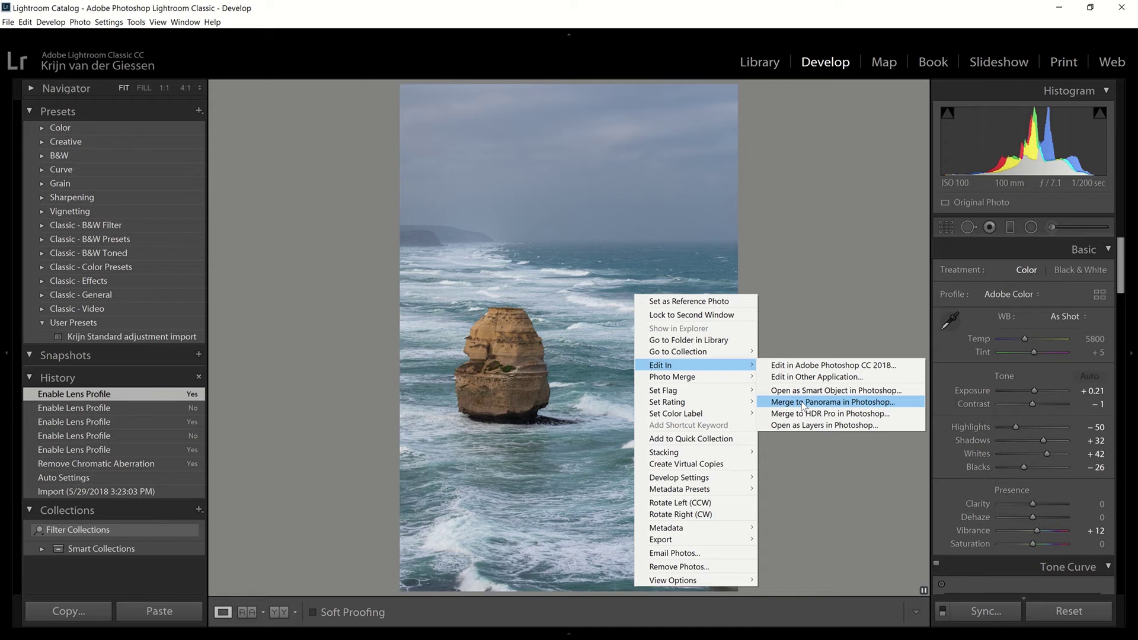
mouse_move(675, 541)
click(803, 402)
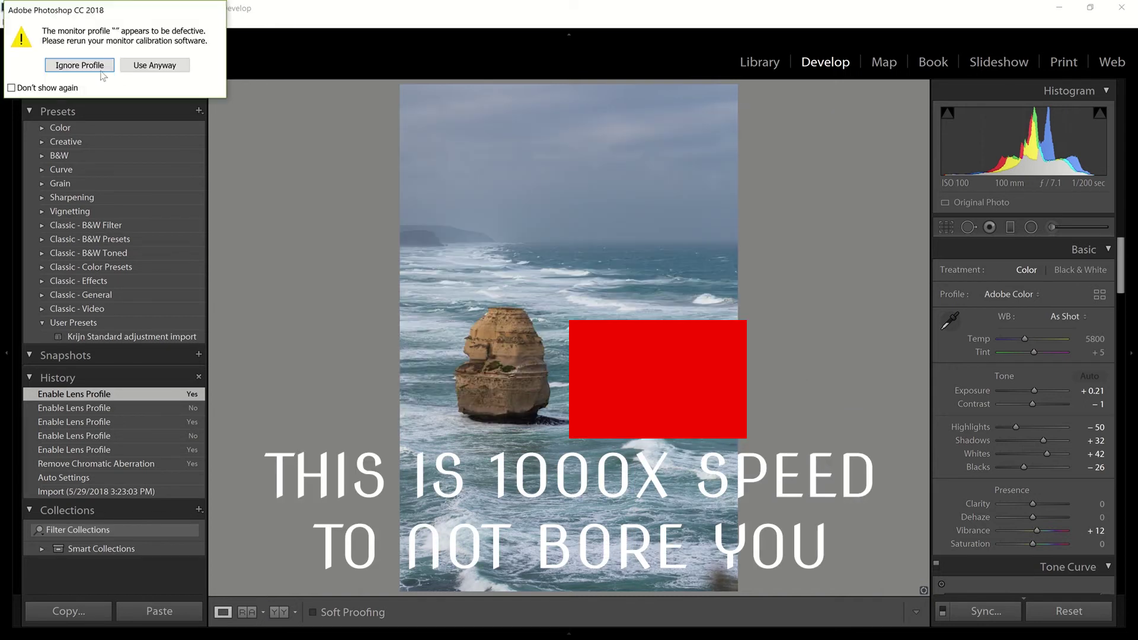
click(101, 70)
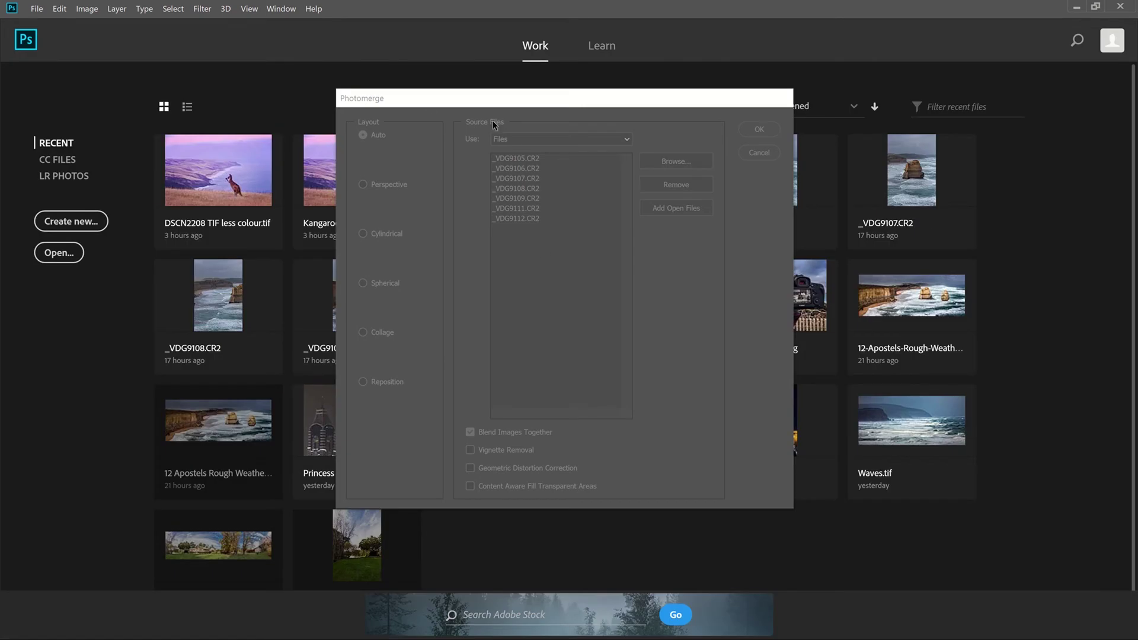
Step: Run Photomerge on the seven files with Auto layout and Blend Images Together, and collapse the History panel over the result
click(533, 169)
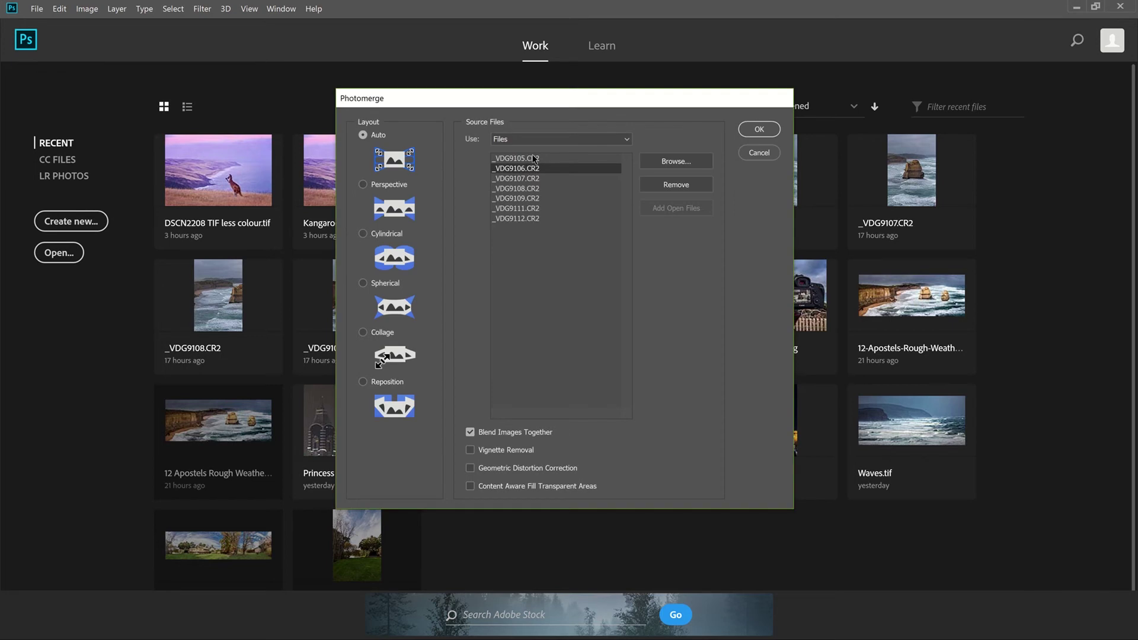
click(533, 158)
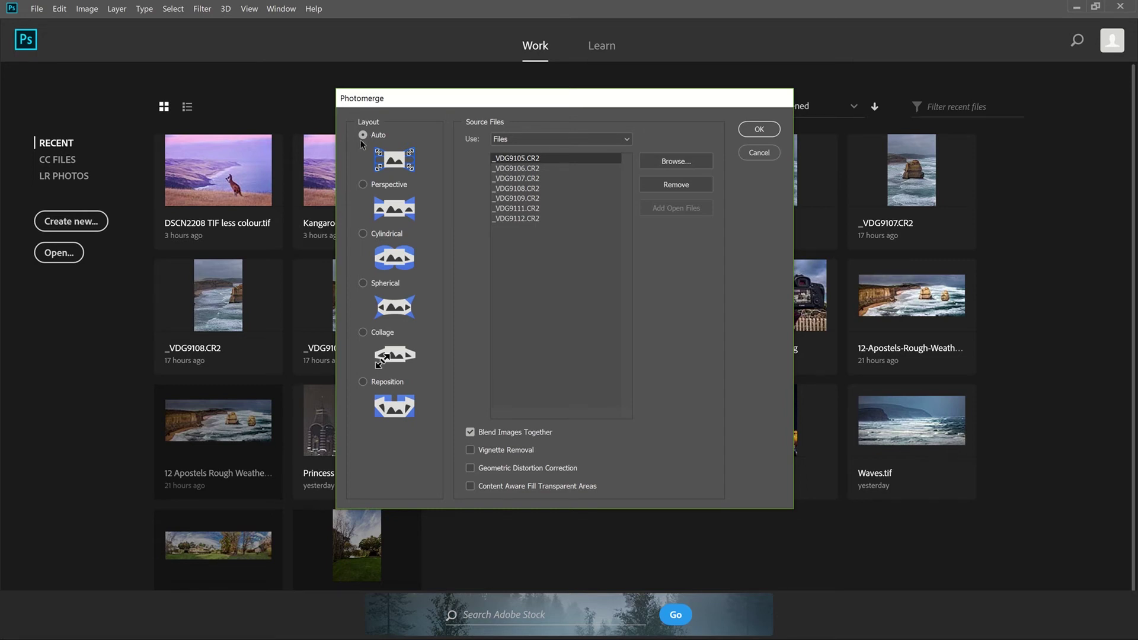
click(761, 131)
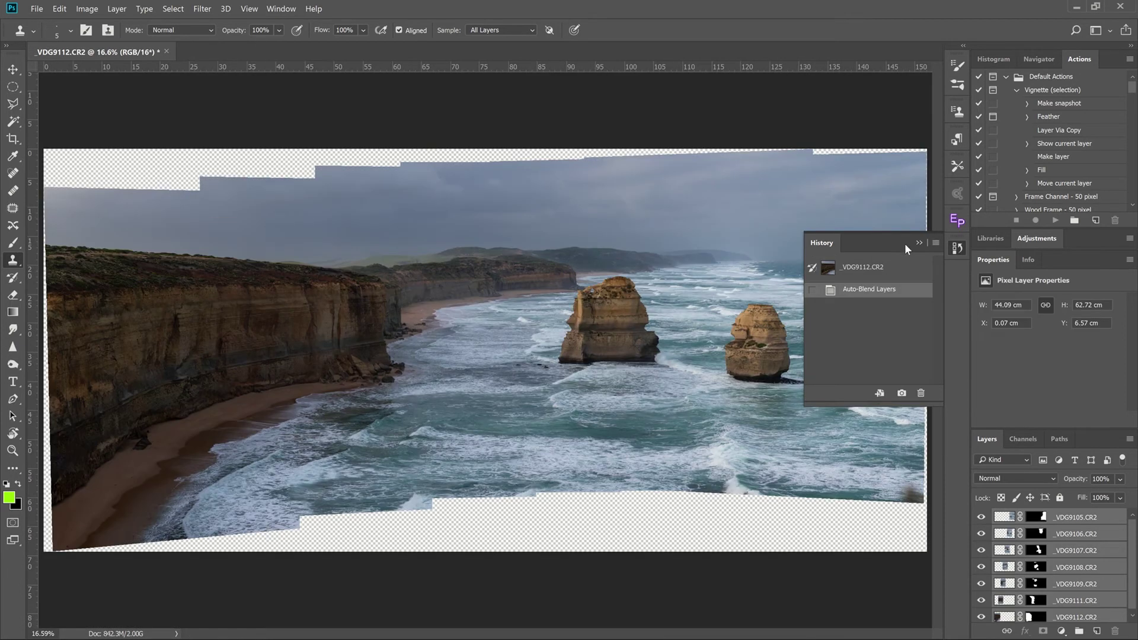
click(917, 241)
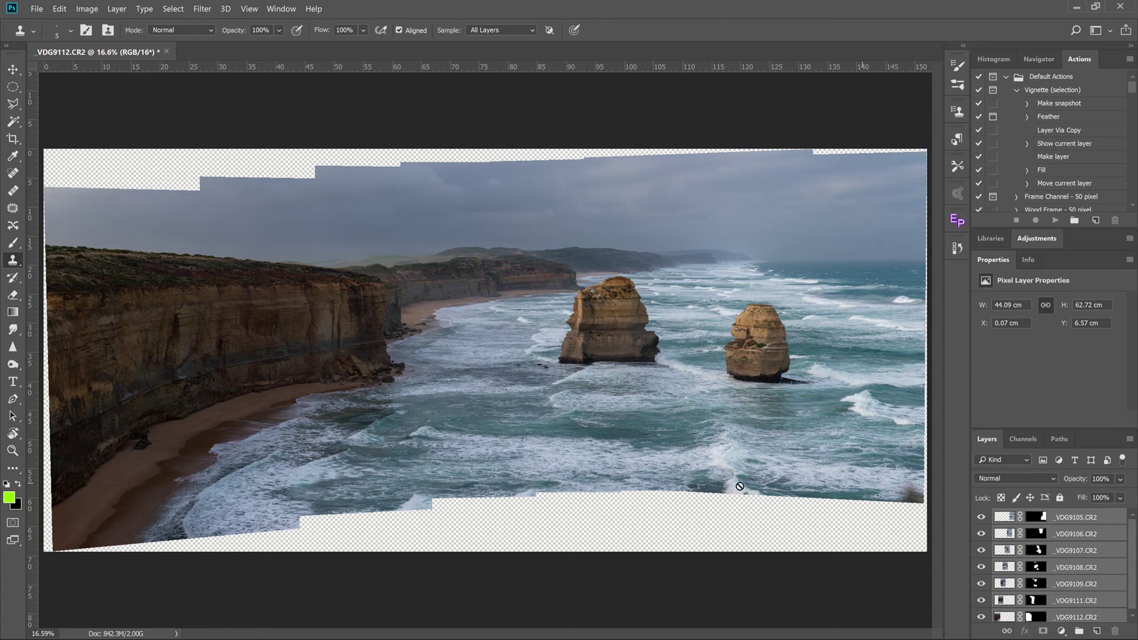
Step: Crop the panorama with a cleared ratio to about 148 × 50 cm, trimming the transparent edges on all four sides
click(12, 139)
click(254, 30)
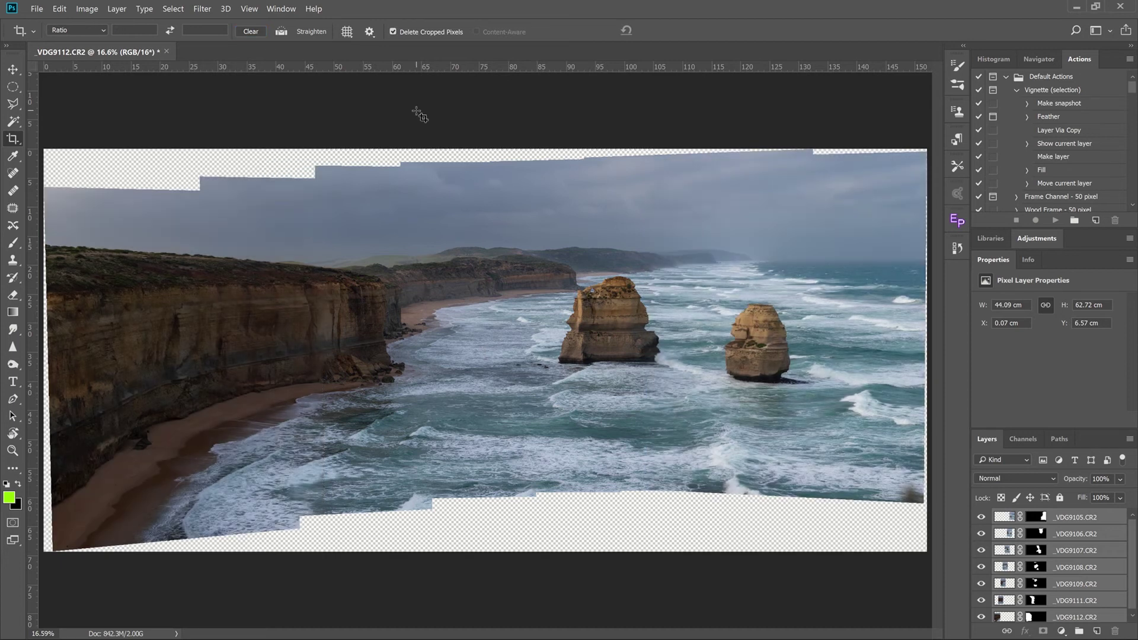
click(439, 227)
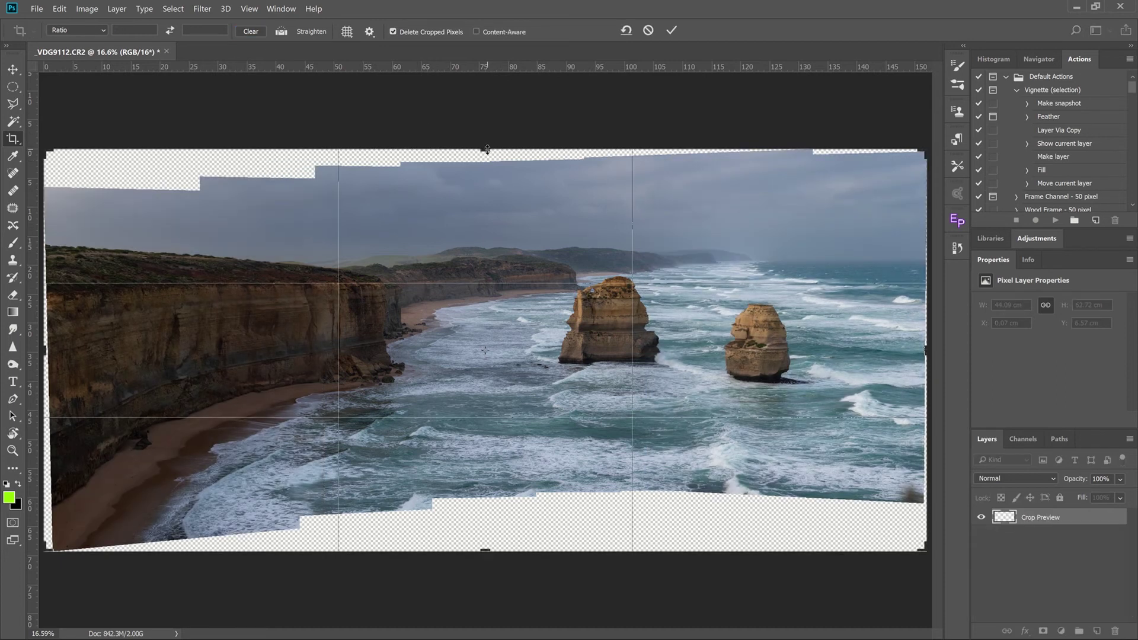
drag(486, 150, 485, 175)
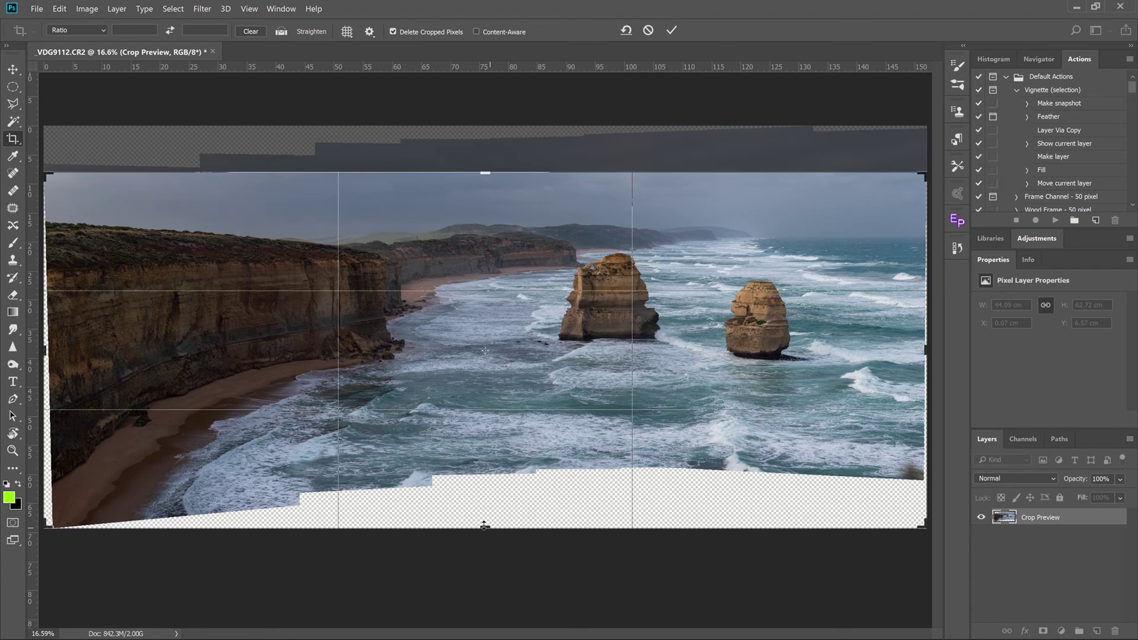
drag(486, 527, 485, 498)
key(ctrl+r)
drag(486, 491, 485, 493)
drag(927, 350, 923, 350)
drag(50, 352, 62, 354)
key(Return)
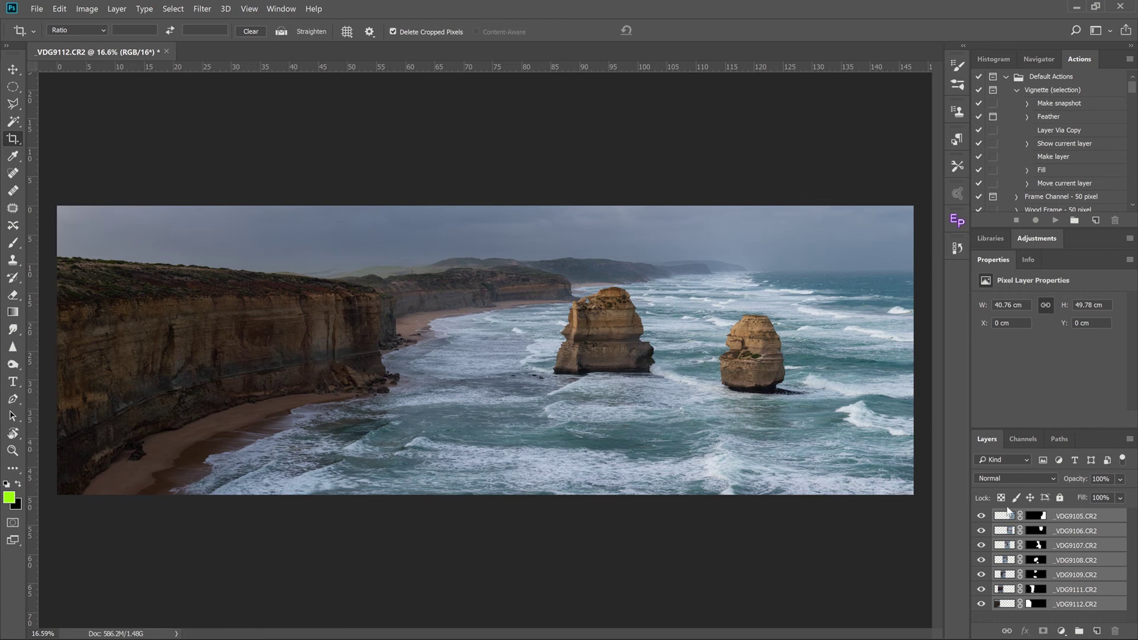
Step: Merge the seven selected panorama layers into a single layer
right_click(1098, 529)
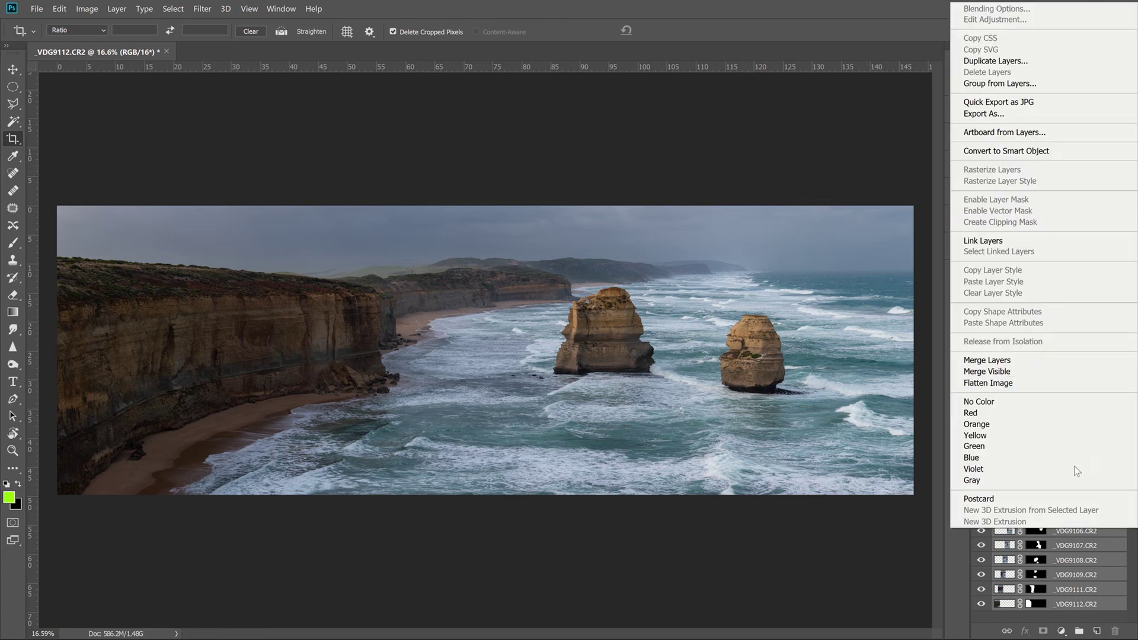
click(1019, 362)
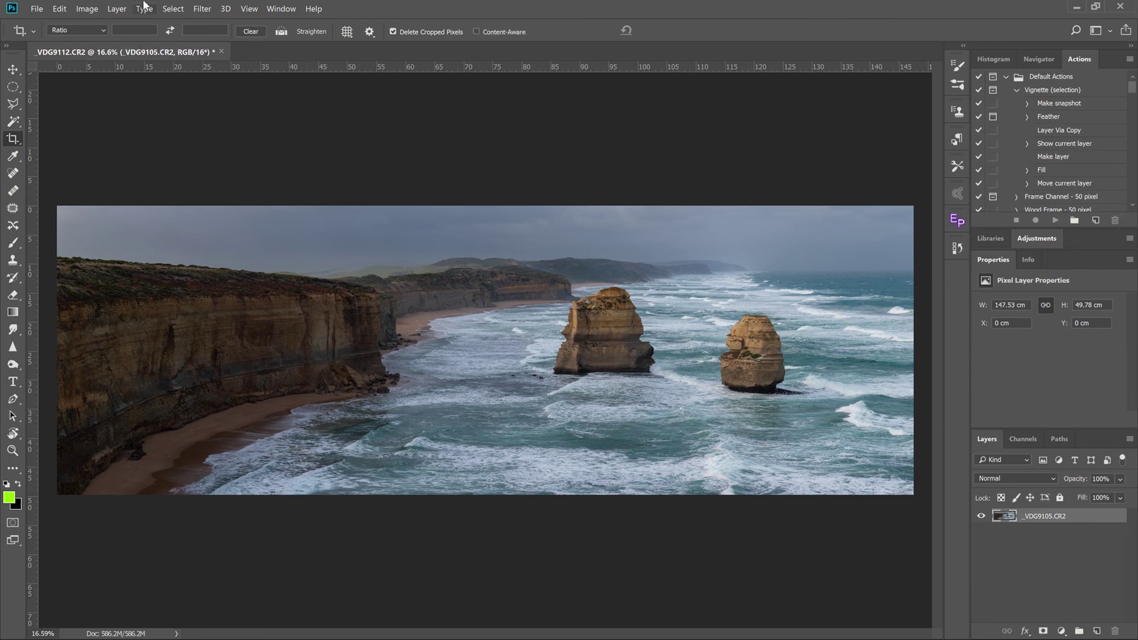
Step: Adjust the merged layer with the Camera Raw filter: Shadows +51, Whites +42 and Highlights -37
key(ctrl+shift+a)
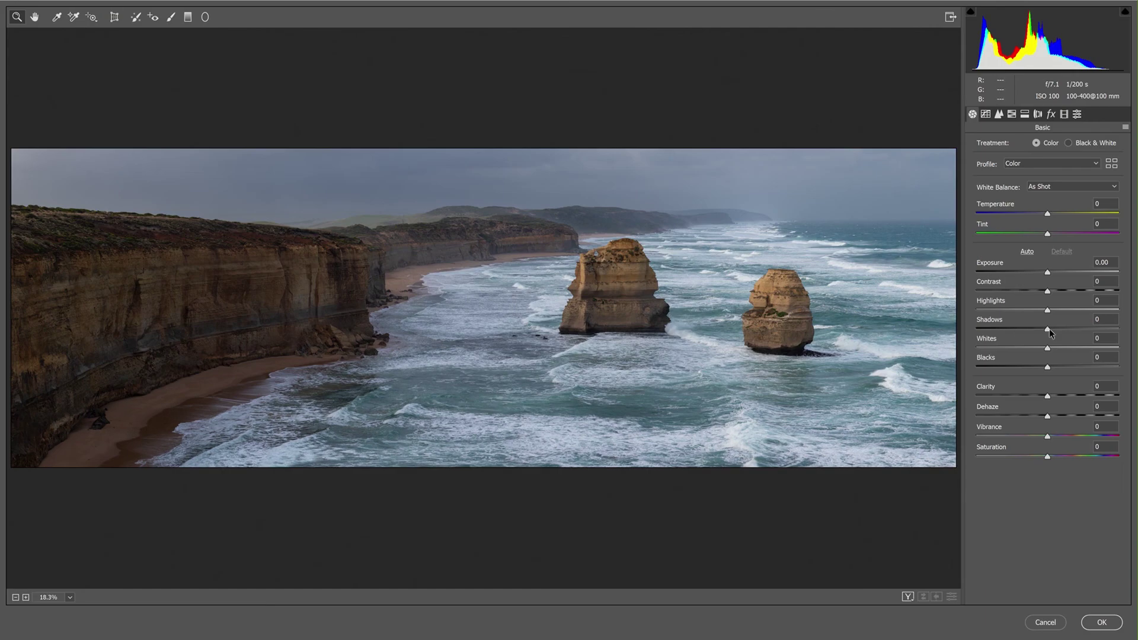
drag(1047, 330, 1076, 349)
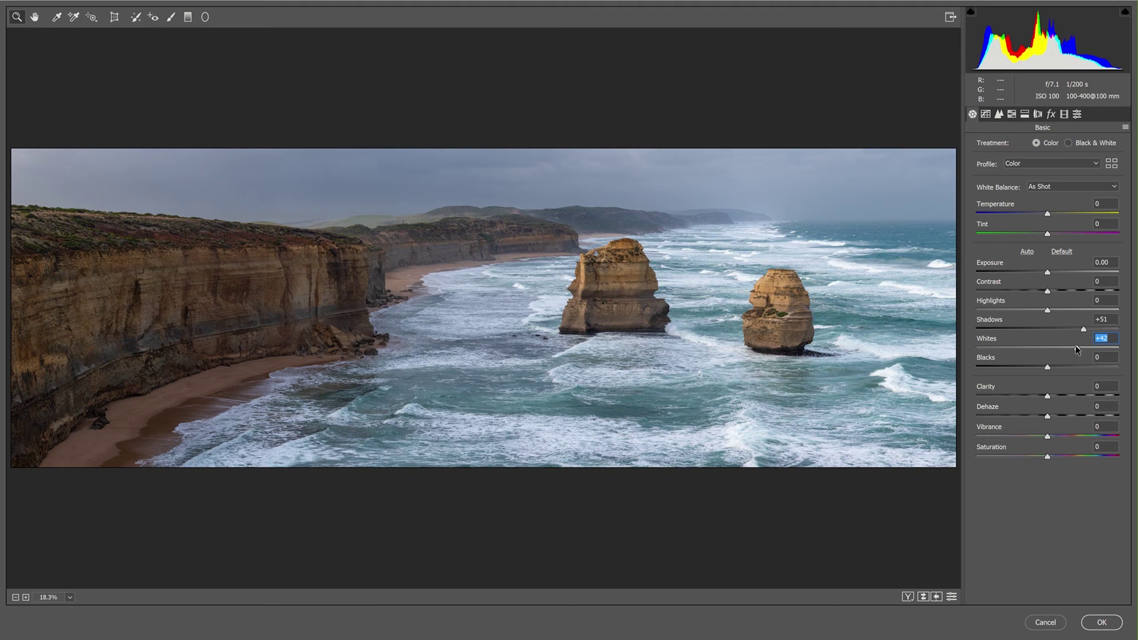
key(alt)
mouse_move(1074, 348)
mouse_down()
mouse_move(1058, 350)
mouse_move(1092, 352)
mouse_move(1077, 354)
mouse_up()
drag(1047, 310, 1028, 326)
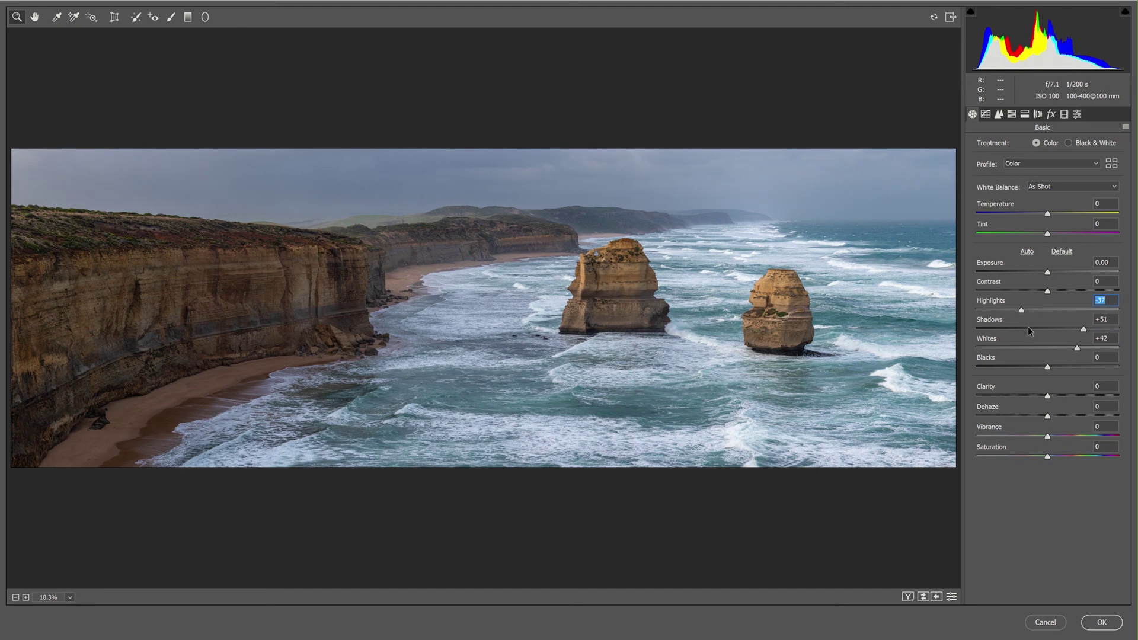
Step: Set Blacks to +1, Contrast to +13, Exposure to +0.20 and Dehaze to +10 for the panorama
drag(1048, 371, 1047, 367)
mouse_move(1047, 290)
mouse_down()
mouse_move(1067, 291)
mouse_move(1008, 293)
mouse_move(1055, 295)
mouse_move(1051, 272)
mouse_up()
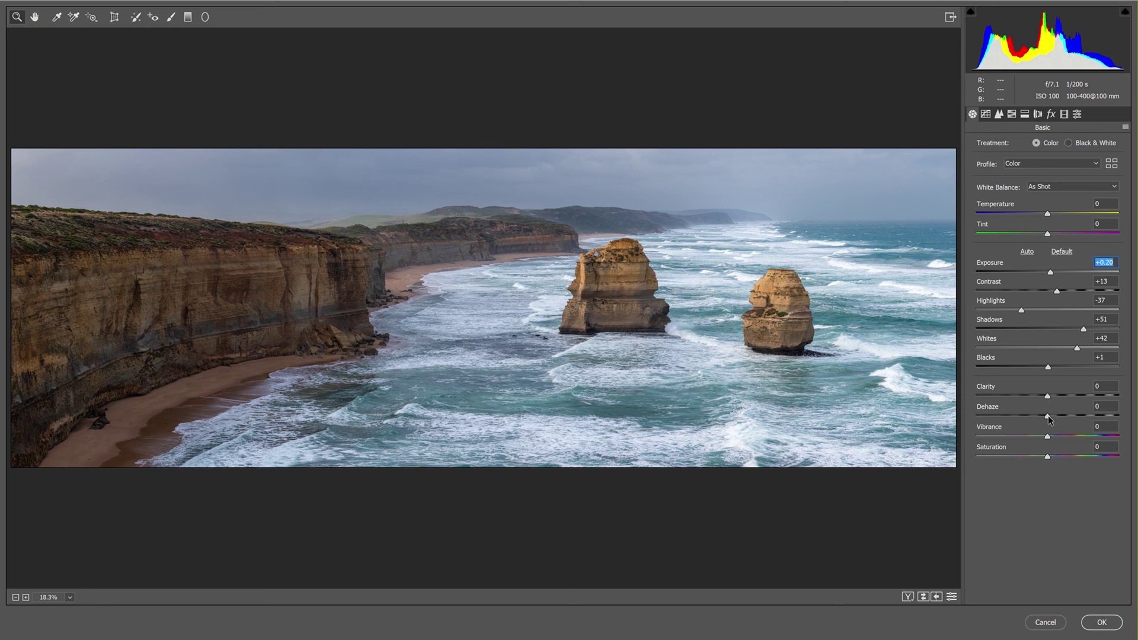
mouse_move(1048, 415)
mouse_down()
mouse_move(1108, 423)
mouse_move(1013, 414)
mouse_move(1055, 414)
mouse_up()
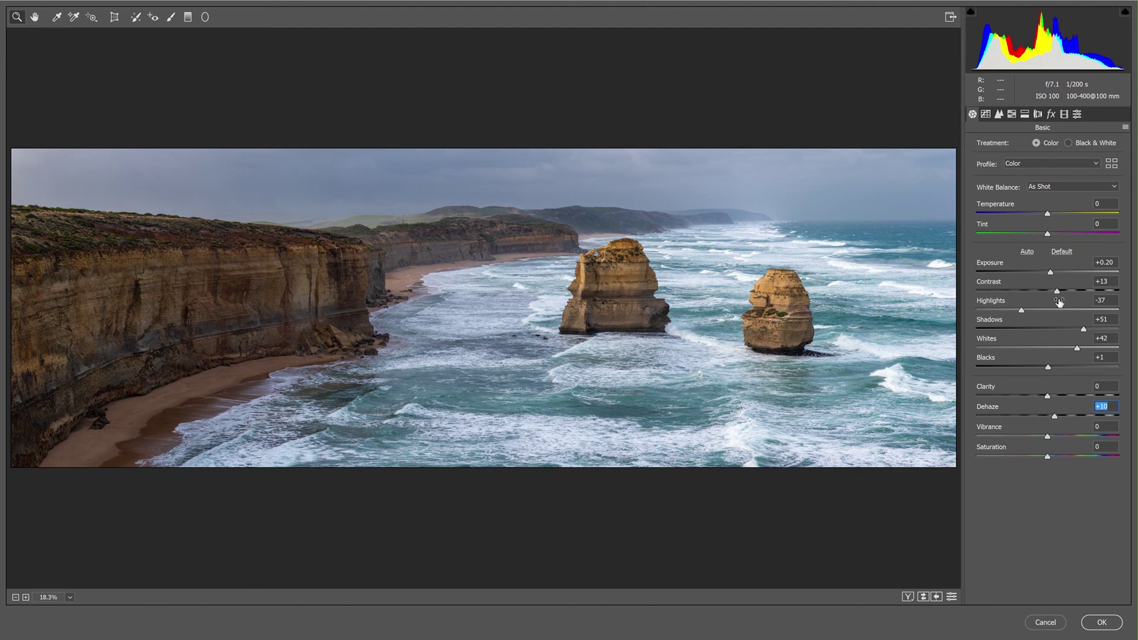
Step: Raise Exposure to +0.30, lift Shadows slightly more, and apply the Camera Raw adjustments to the panorama
drag(1049, 273, 1052, 274)
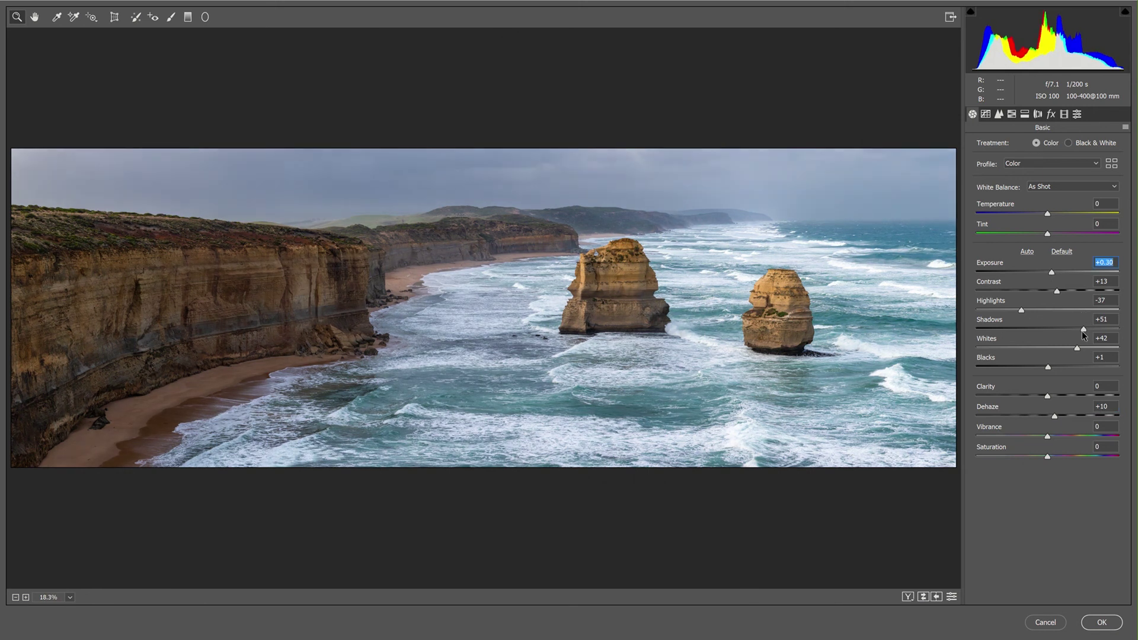
drag(1083, 330, 1087, 330)
click(1104, 620)
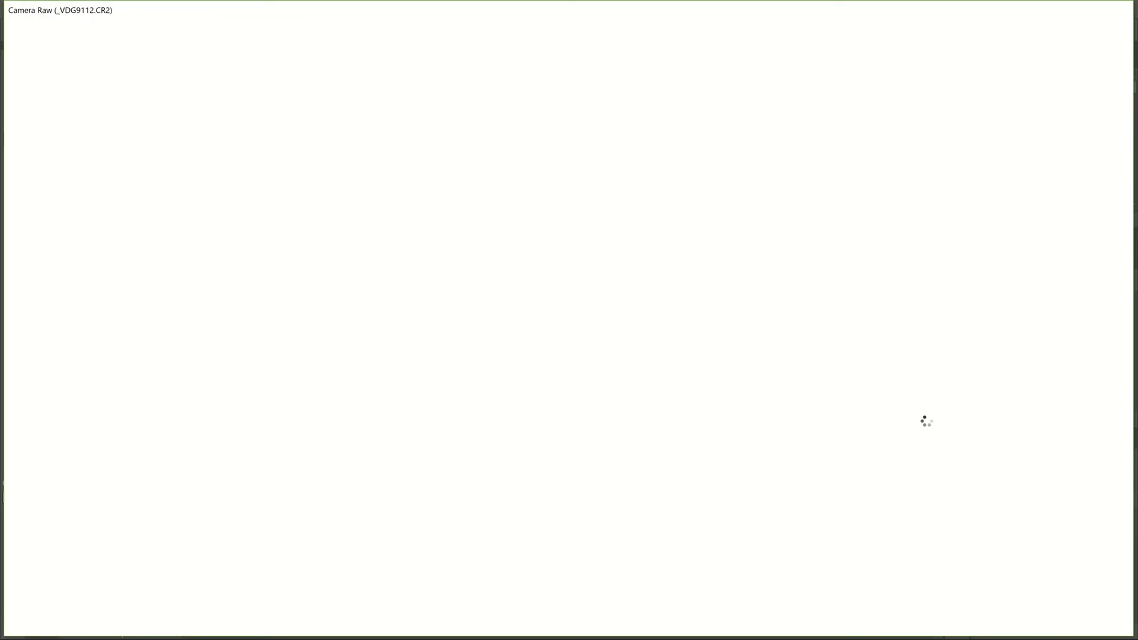